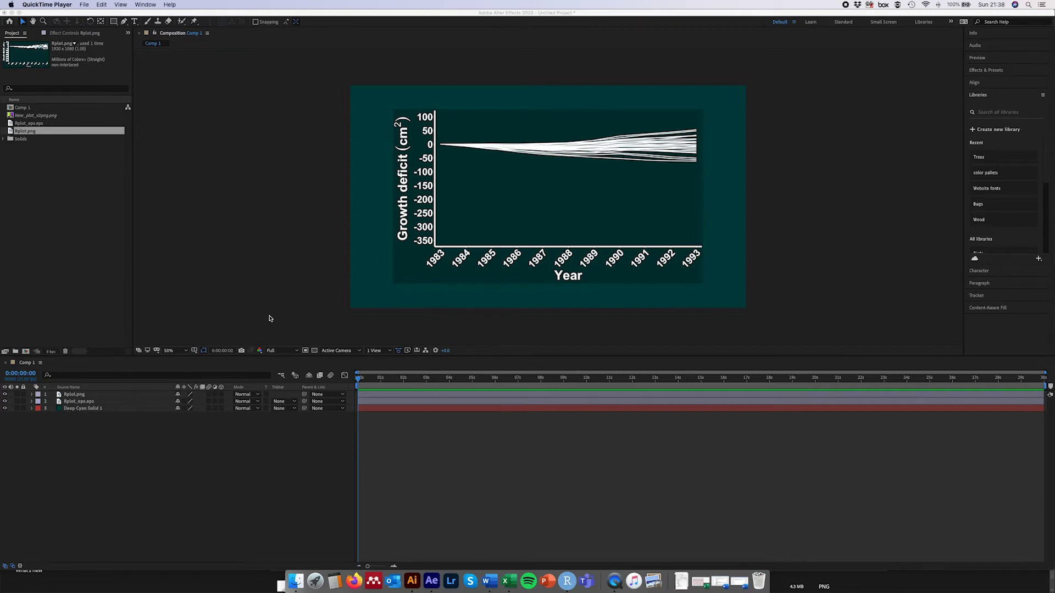
{"action": "left_click", "coordinate": [5, 397]}
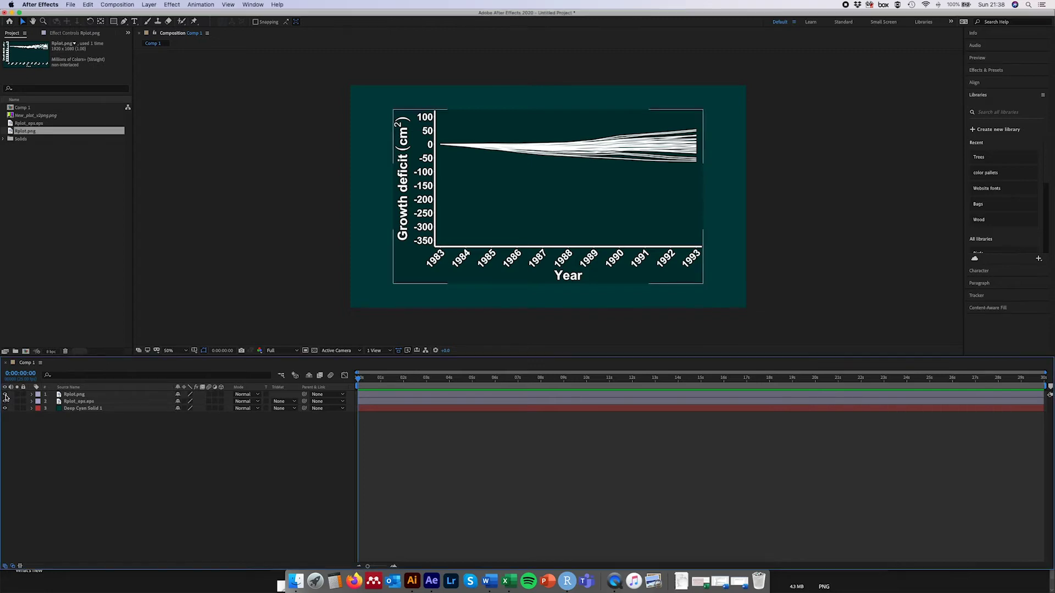
{"action": "left_click", "coordinate": [5, 394]}
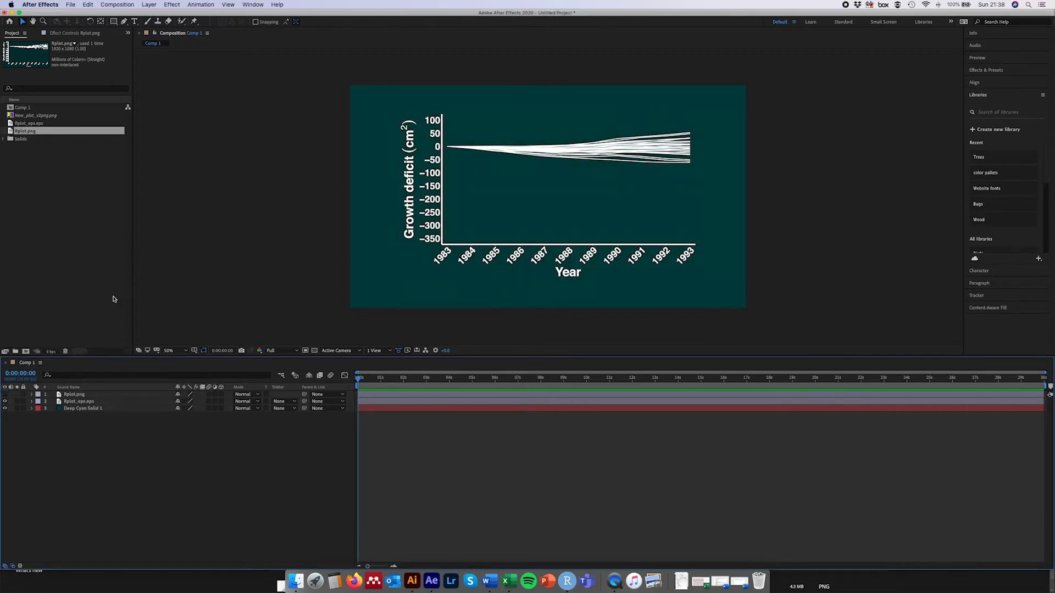
{"action": "left_click", "coordinate": [5, 395]}
{"action": "left_click", "coordinate": [5, 395]}
{"action": "left_click", "coordinate": [5, 394]}
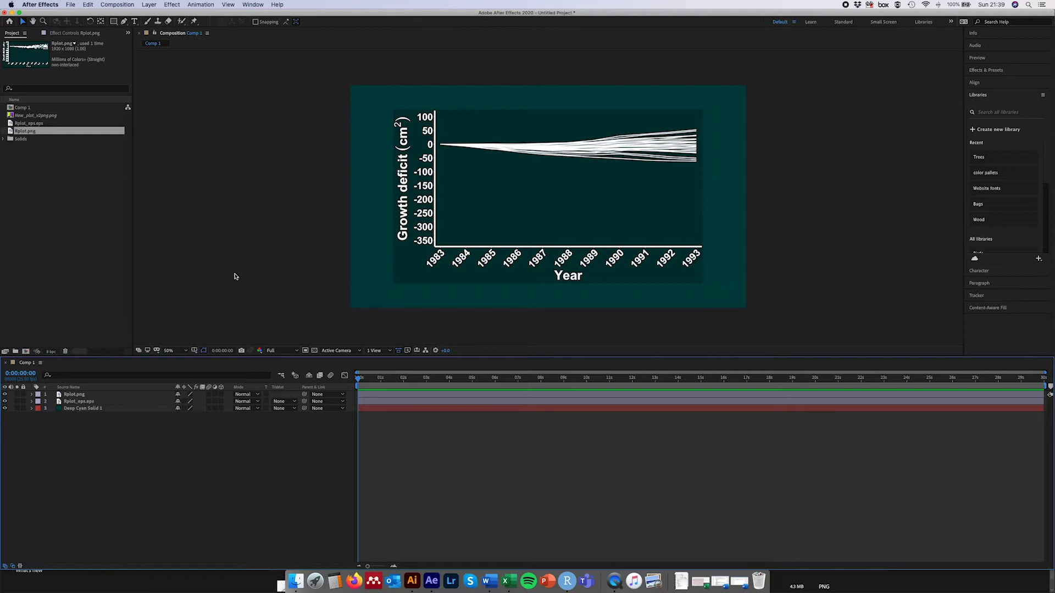
Create a blank Web-Large 1920×1080 px document in Illustrator, then bring Finder's Desktop window forward.
{"action": "key", "text": "super+Tab"}
{"action": "key", "text": "Tab"}
{"action": "key", "text": "Tab"}
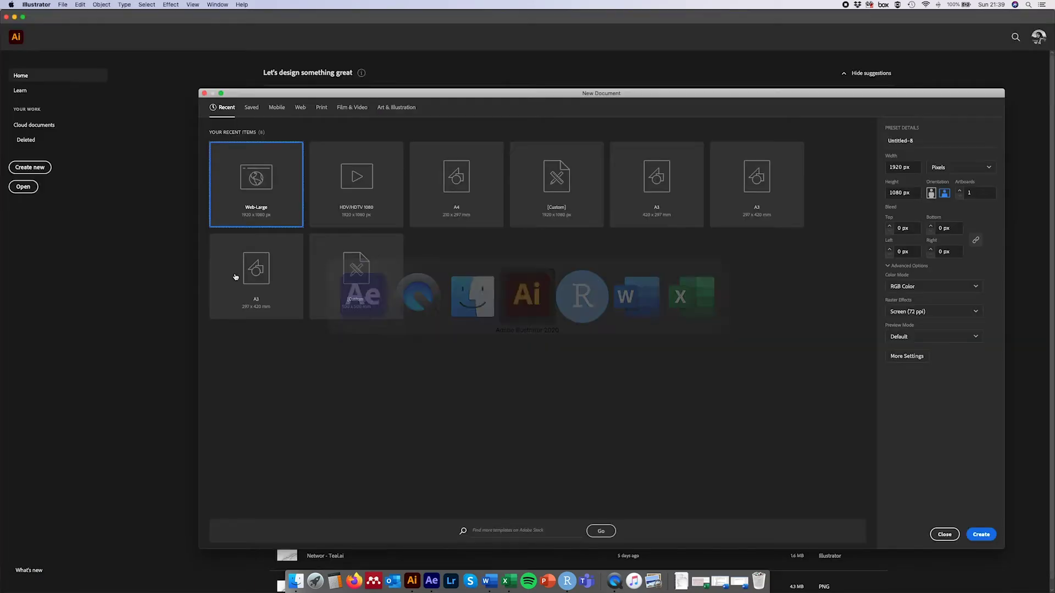
{"action": "double_click", "coordinate": [271, 195]}
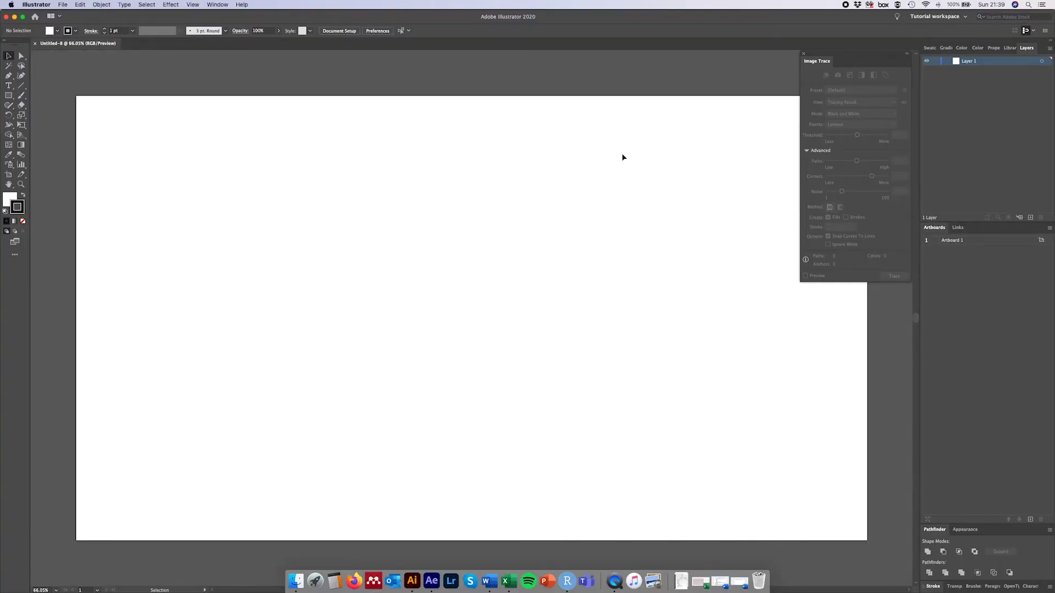
{"action": "key", "text": "a"}
{"action": "key", "text": "super+Tab"}
{"action": "key", "text": "super+Tab"}
{"action": "key", "text": "super+Tab"}
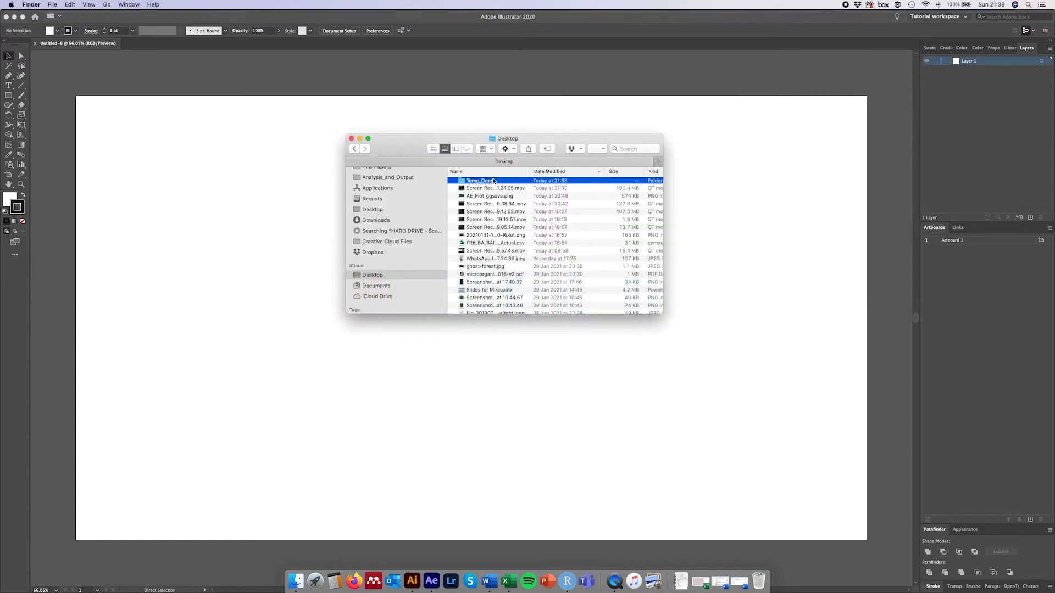
Drag Rplot.png from the Temp_Docs folder onto the Illustrator artboard.
{"action": "double_click", "coordinate": [488, 180]}
{"action": "left_click_drag", "start_coordinate": [387, 139], "coordinate": [764, 55]}
{"action": "left_click", "coordinate": [883, 98]}
{"action": "left_click_drag", "start_coordinate": [884, 98], "coordinate": [404, 255]}
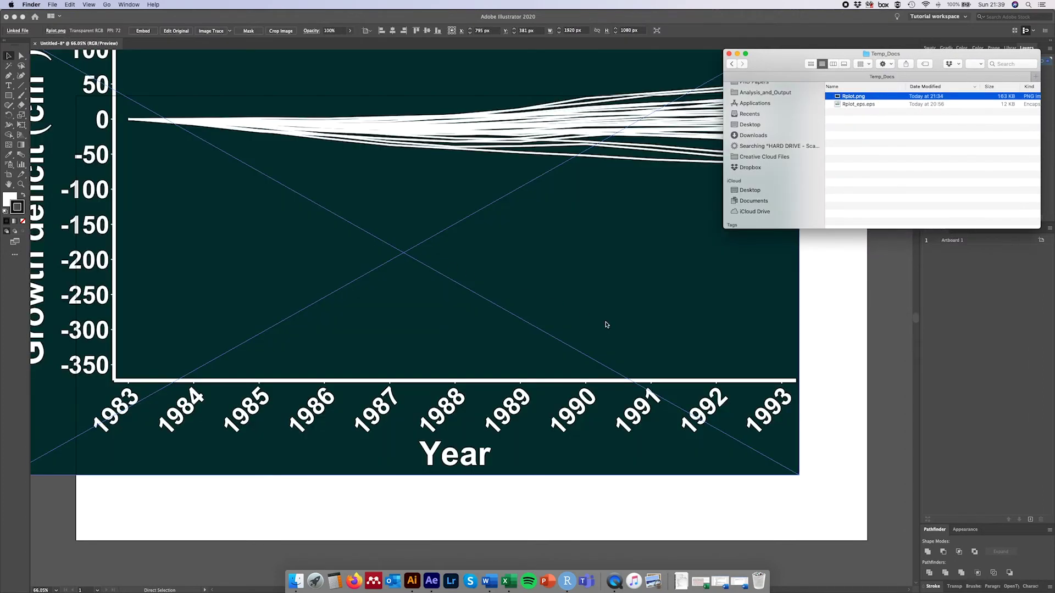
Scale the placed plot down to 1631 × 917 px and position it inside the artboard.
{"action": "scroll", "coordinate": [614, 341], "scroll_direction": "down", "scroll_amount": 1}
{"action": "scroll", "coordinate": [614, 341], "scroll_direction": "up", "scroll_amount": 2}
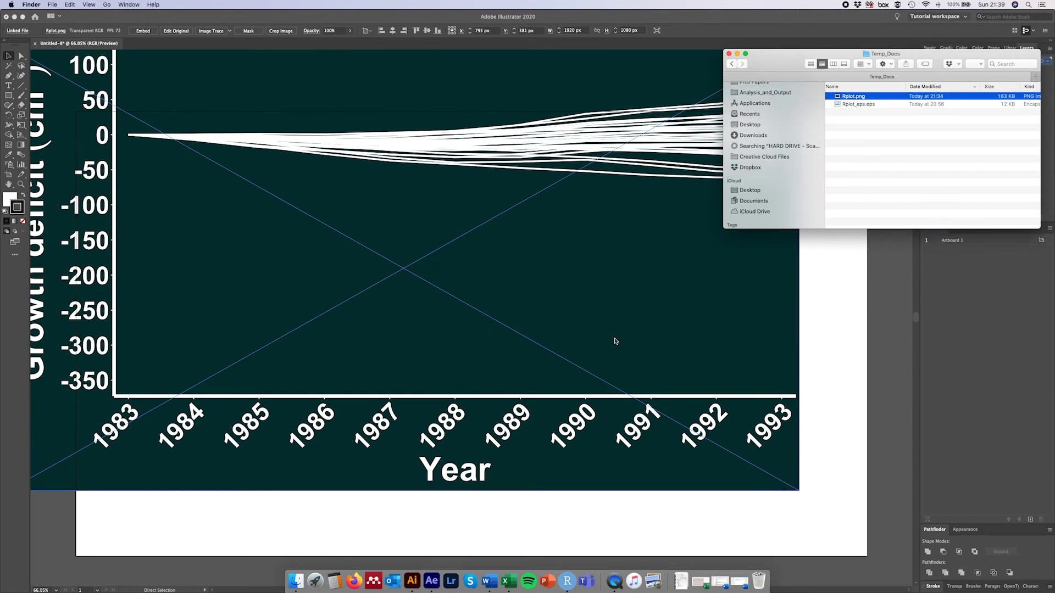
{"action": "left_click", "coordinate": [615, 342]}
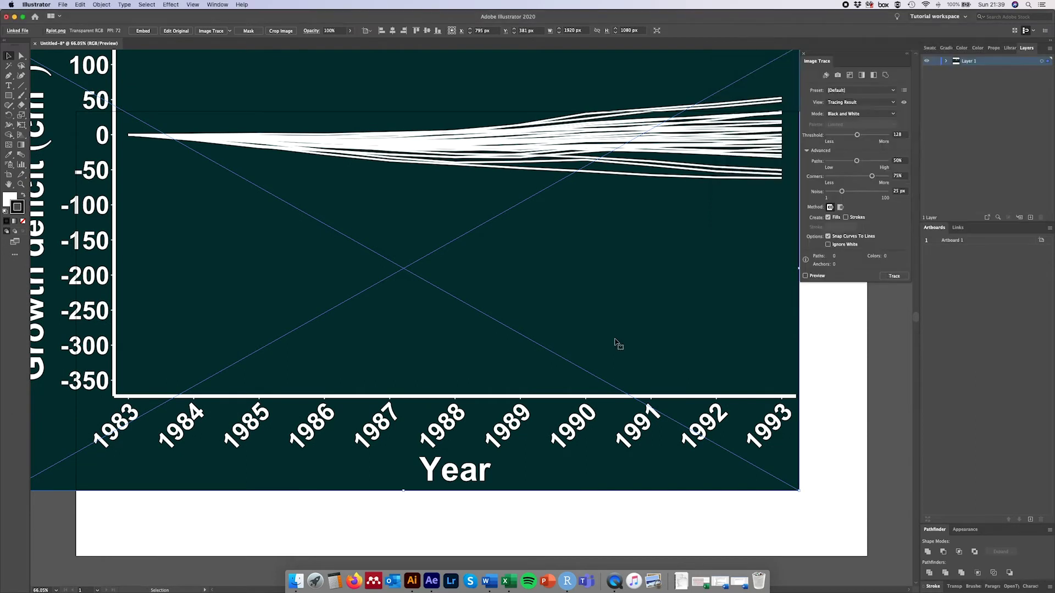
{"action": "key", "text": "v"}
{"action": "key", "text": "super+minus"}
{"action": "key", "text": "super+minus"}
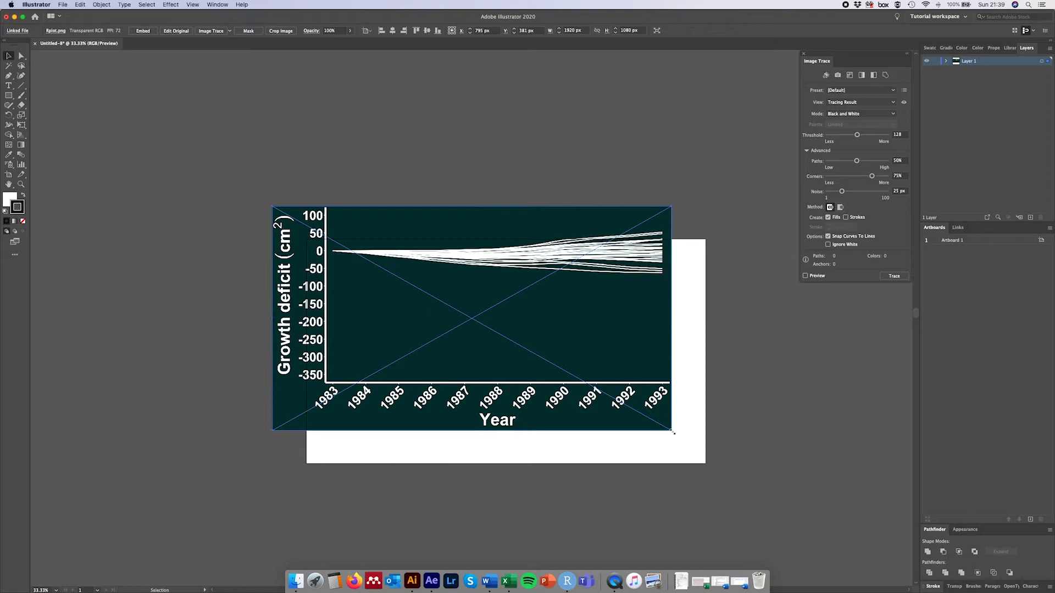
{"action": "left_click_drag", "start_coordinate": [673, 432], "coordinate": [612, 472]}
{"action": "left_click_drag", "start_coordinate": [492, 294], "coordinate": [562, 347]}
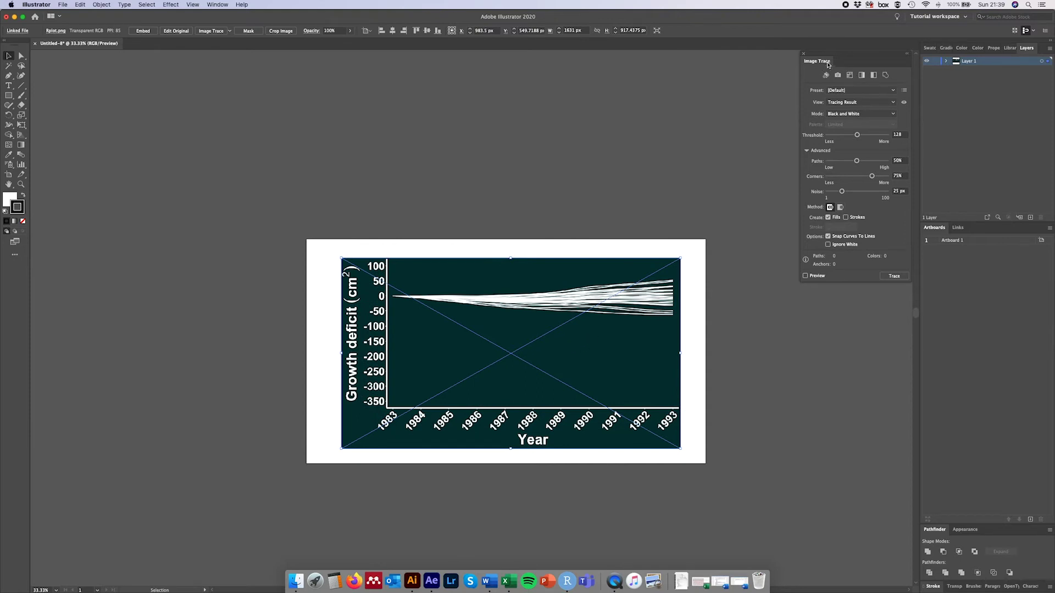
{"action": "left_click", "coordinate": [217, 5]}
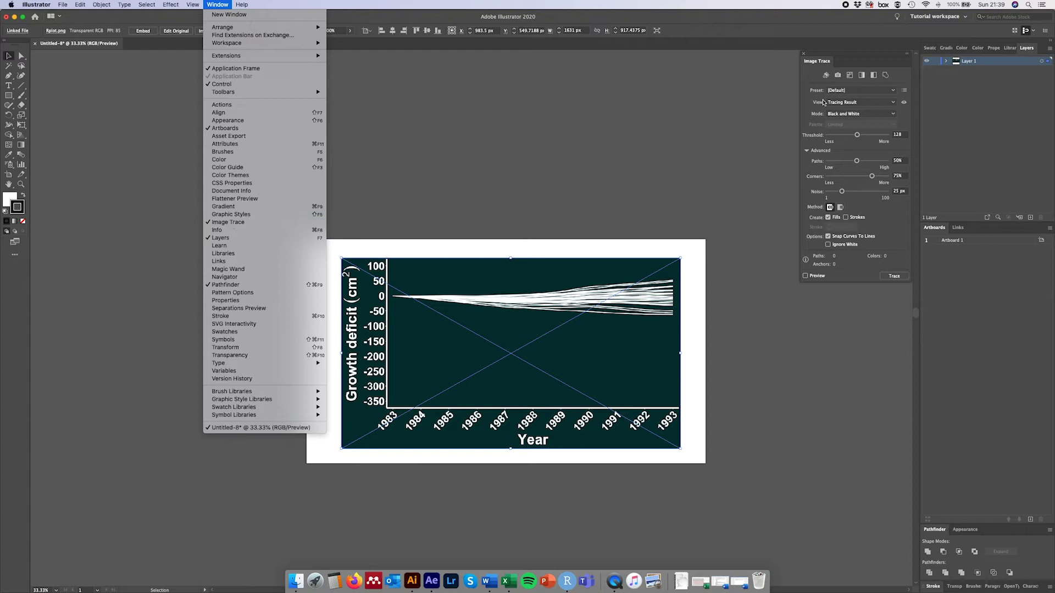
{"action": "left_click", "coordinate": [864, 57]}
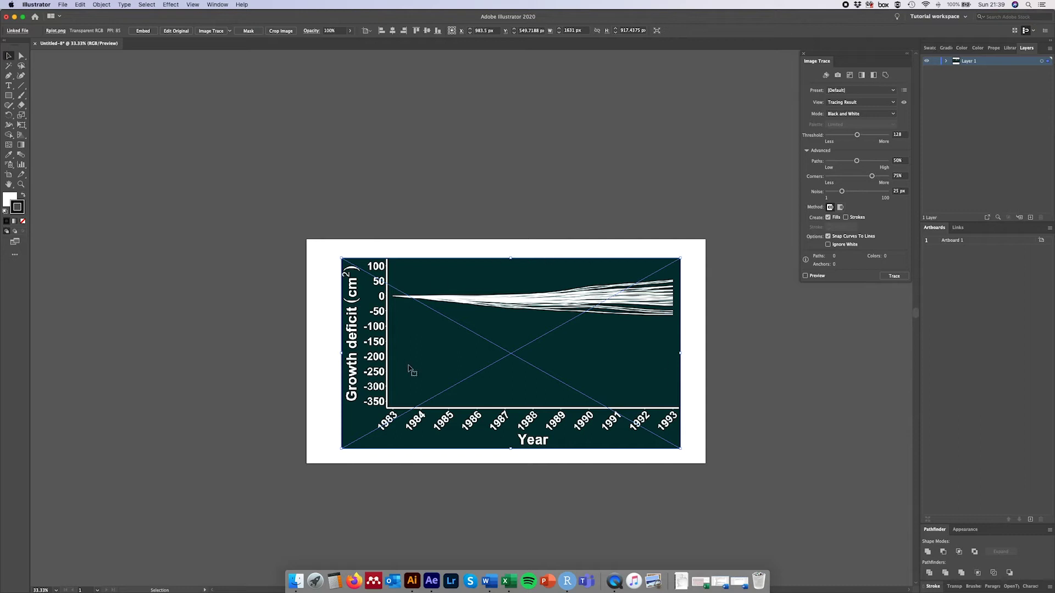
{"action": "left_click", "coordinate": [414, 127]}
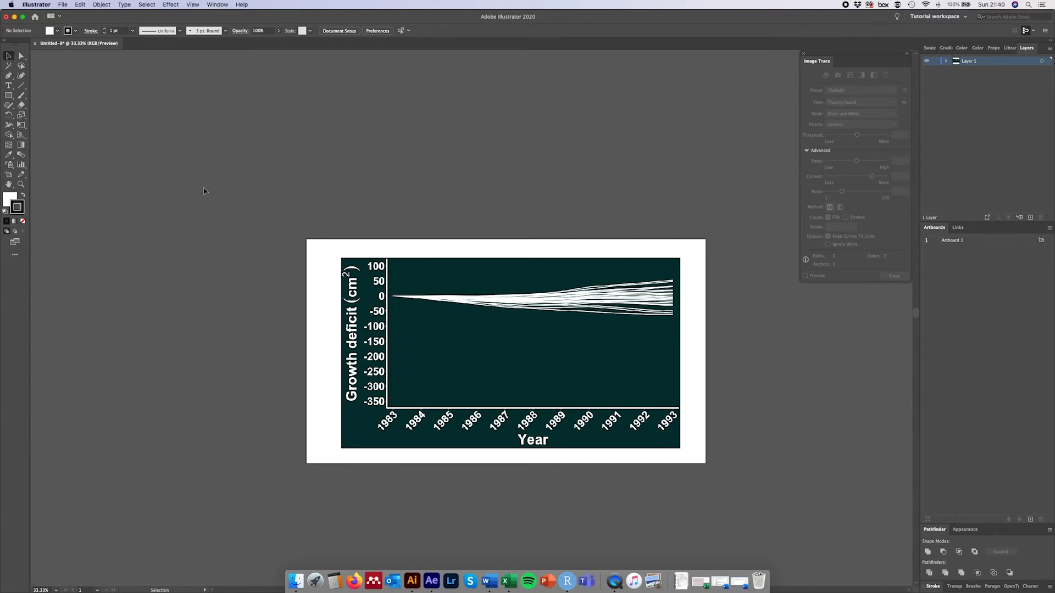
Image-trace the placed Rplot.png with the 3 Colors preset.
{"action": "left_click", "coordinate": [434, 328]}
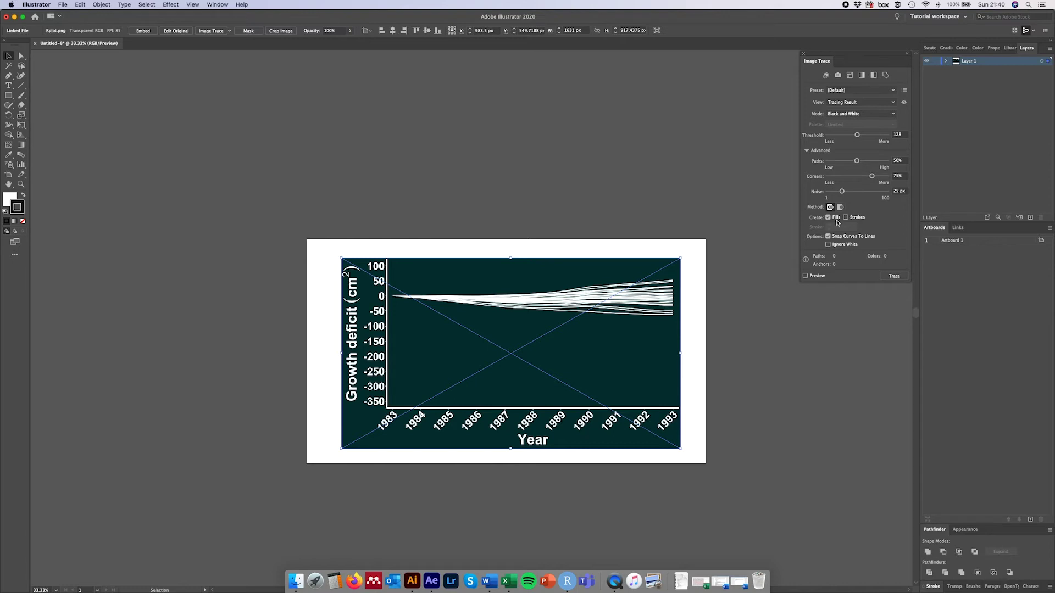
{"action": "left_click", "coordinate": [893, 90]}
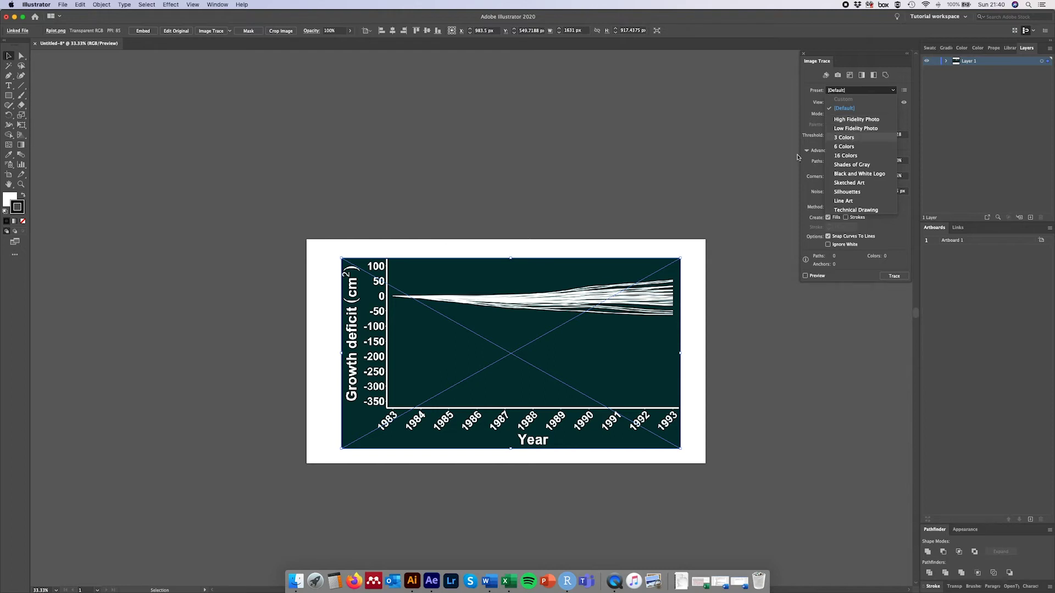
{"action": "left_click", "coordinate": [854, 138]}
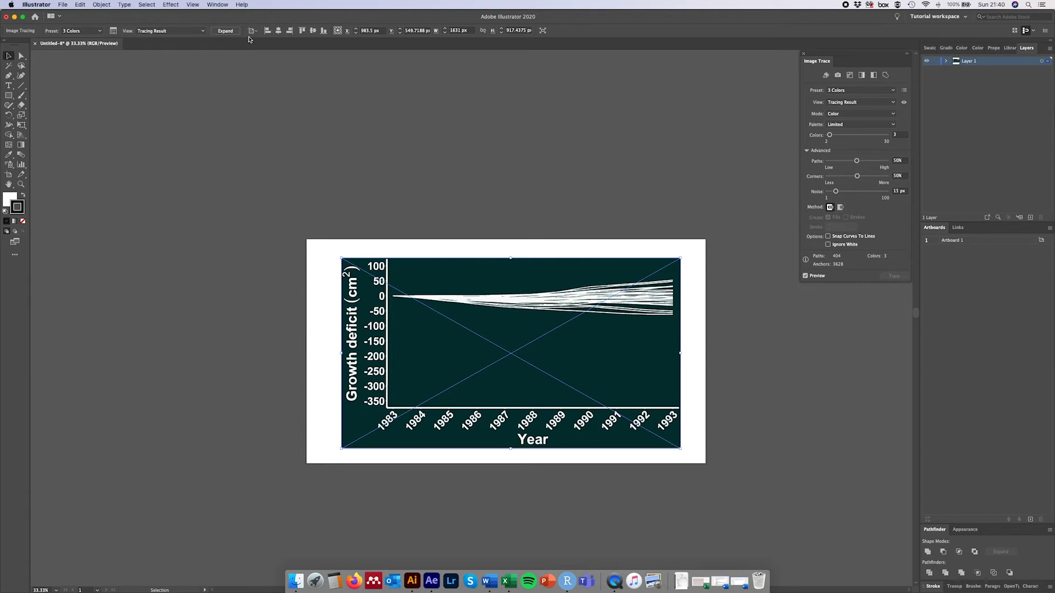
Expand the 3 Colors tracing into editable paths and check the resulting group in Layer 1.
{"action": "left_click", "coordinate": [231, 32]}
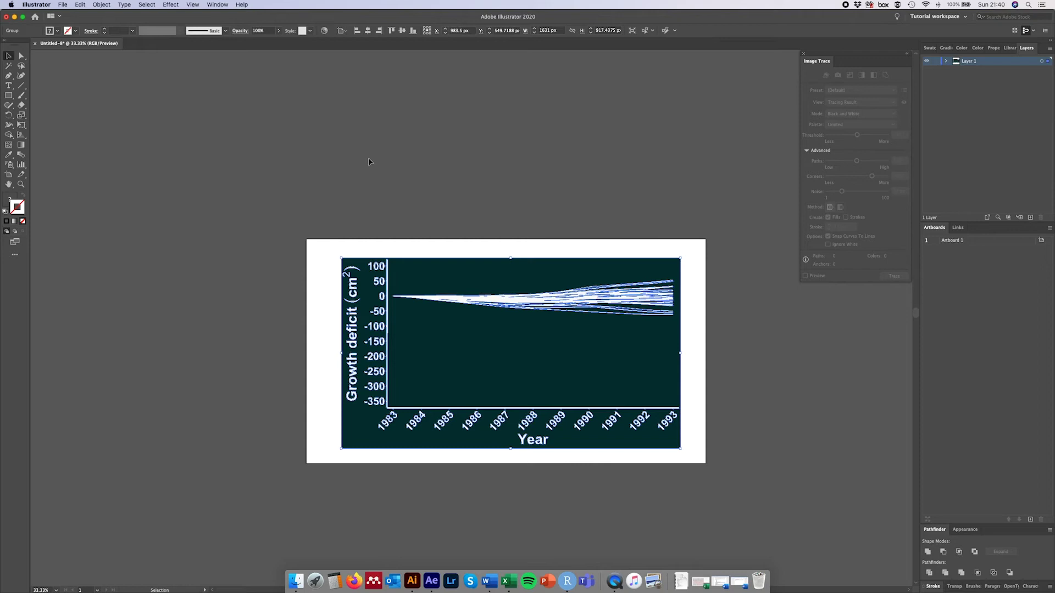
{"action": "left_click", "coordinate": [947, 62]}
{"action": "left_click", "coordinate": [958, 71]}
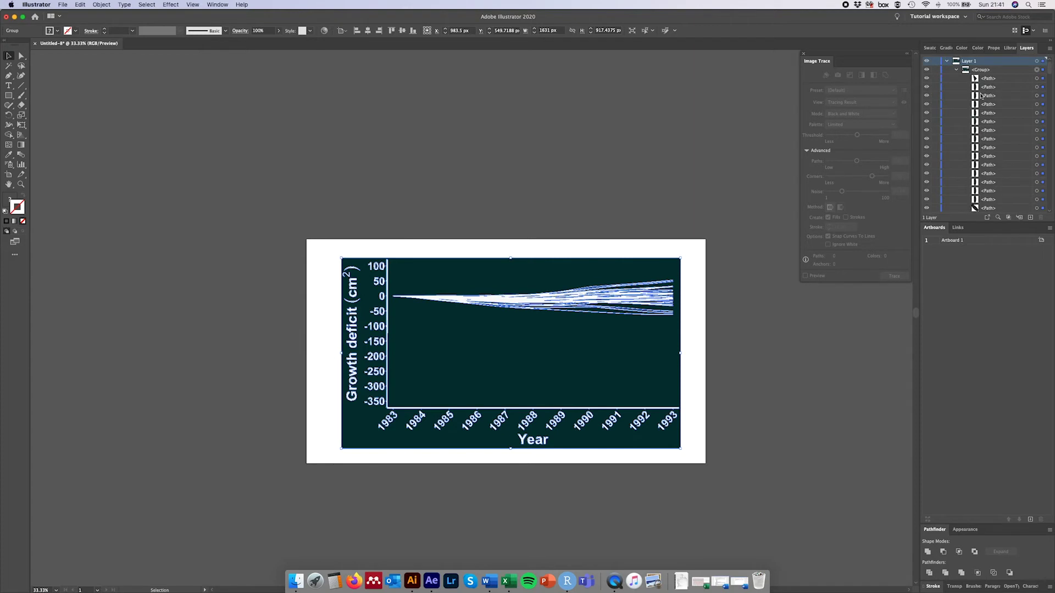
{"action": "left_click", "coordinate": [958, 71]}
{"action": "left_click", "coordinate": [947, 61]}
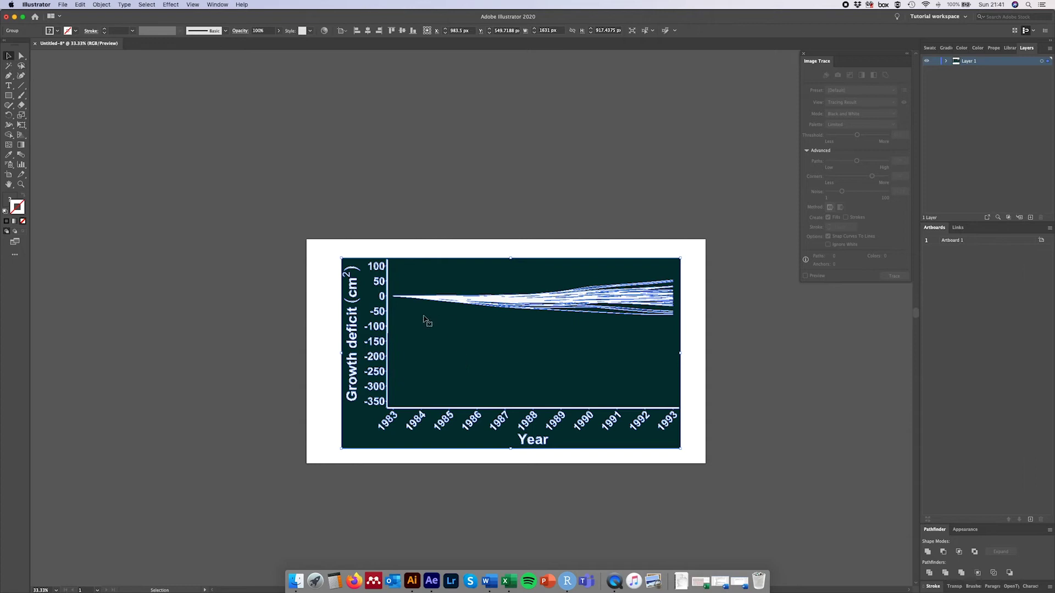
In Recolor Artwork, replace the dark background colour with 004040.
{"action": "left_click", "coordinate": [80, 4]}
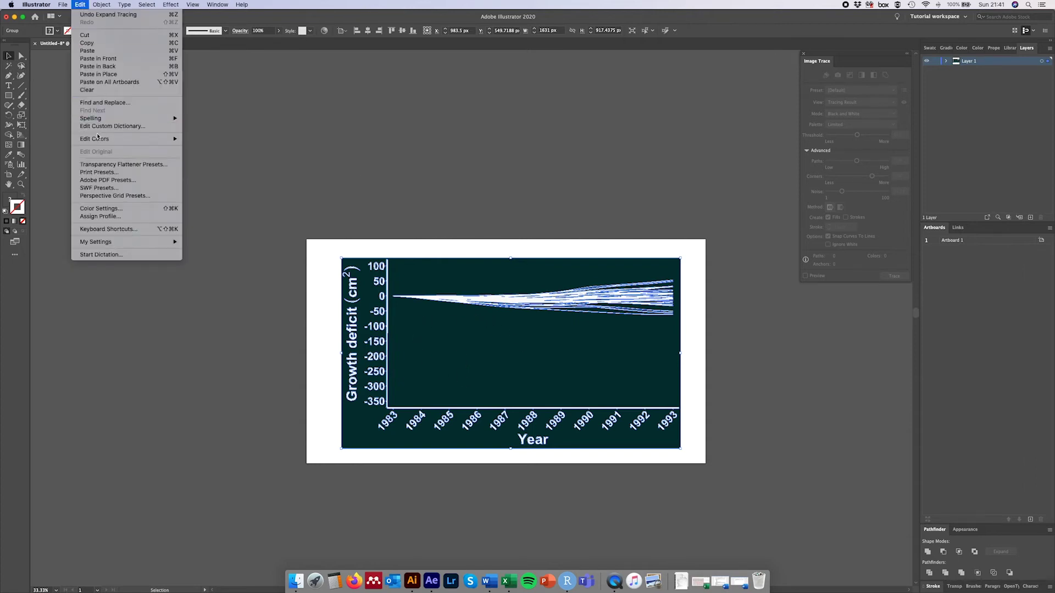
{"action": "mouse_move", "coordinate": [97, 138]}
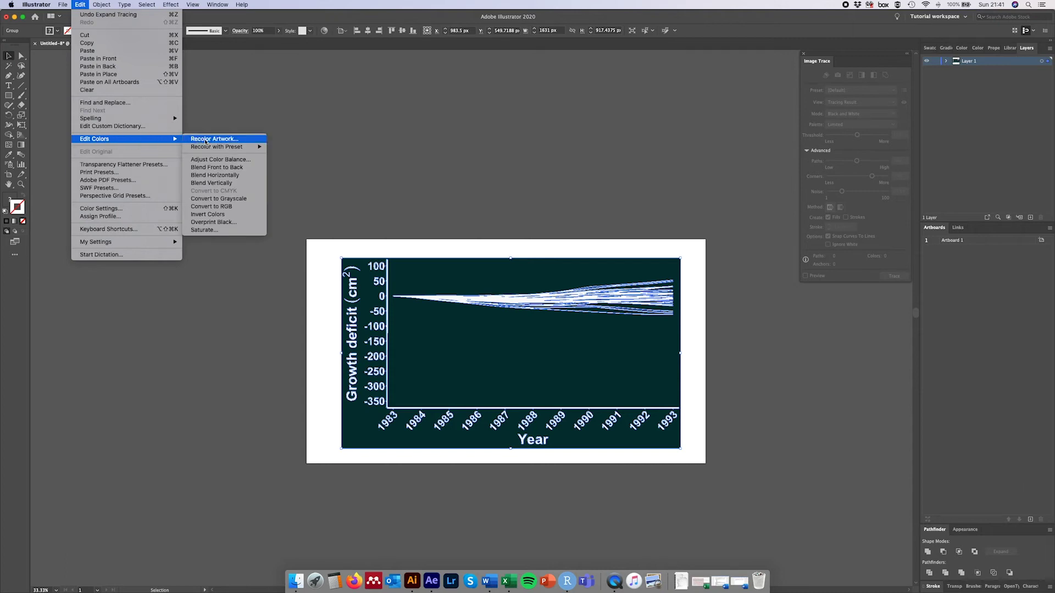
{"action": "left_click", "coordinate": [207, 141]}
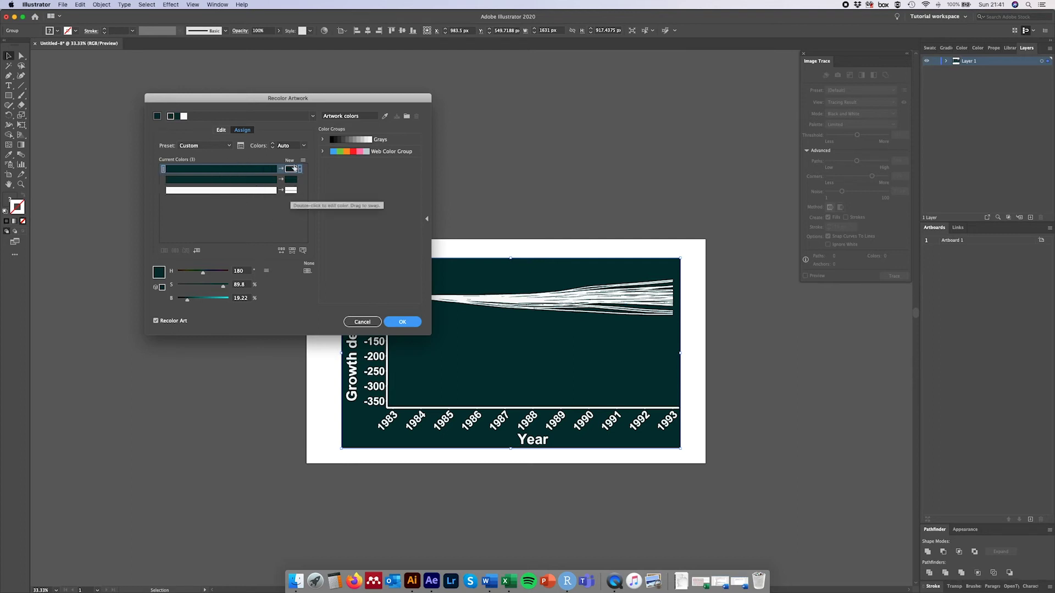
{"action": "double_click", "coordinate": [292, 169]}
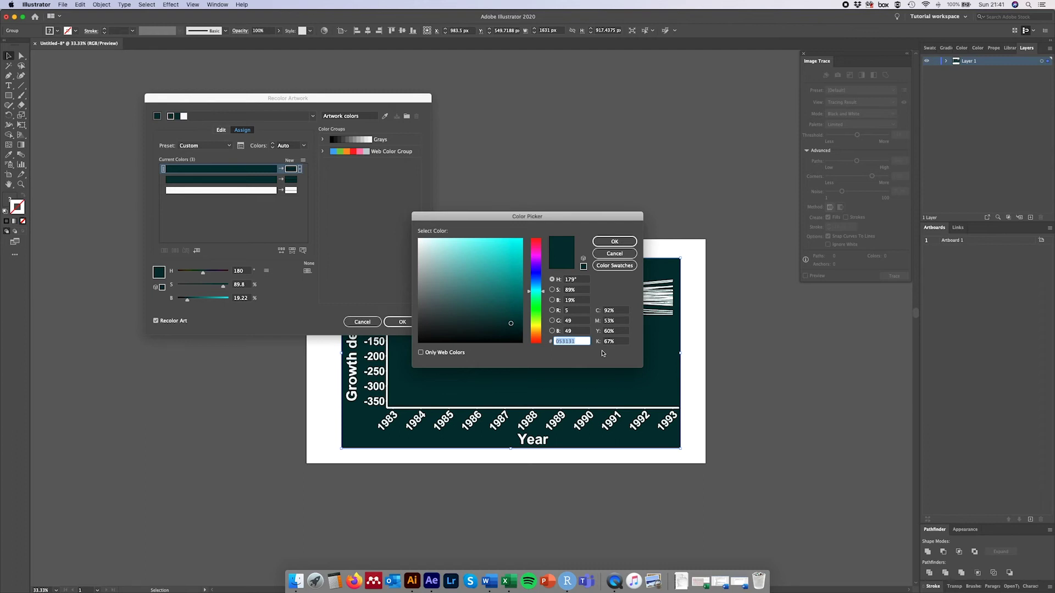
{"action": "type", "text": "004040"}
{"action": "left_click", "coordinate": [625, 243]}
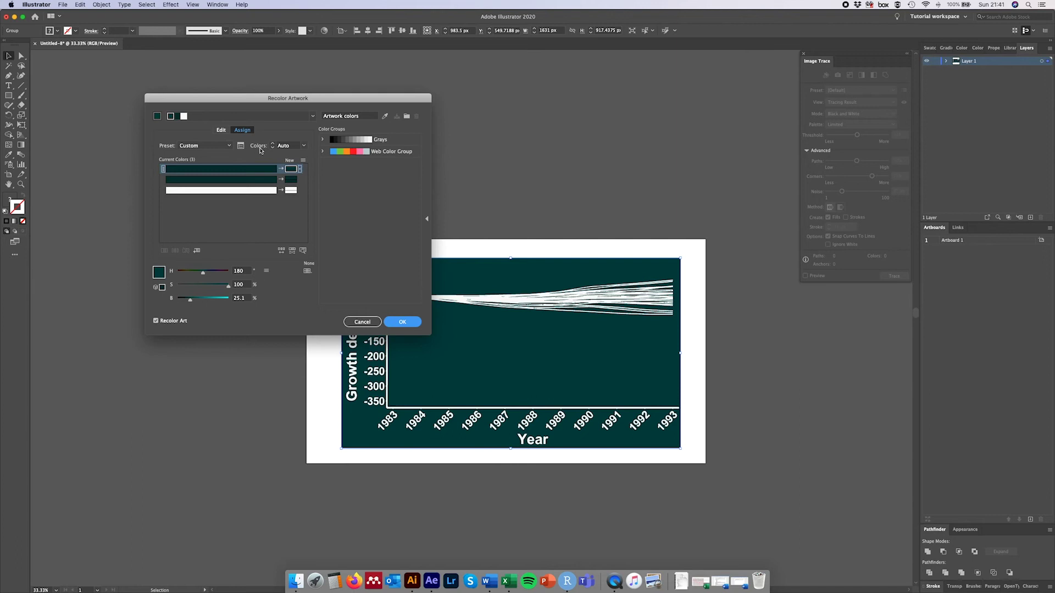
Keep the colour count on Auto and apply the recolour.
{"action": "left_click", "coordinate": [306, 148]}
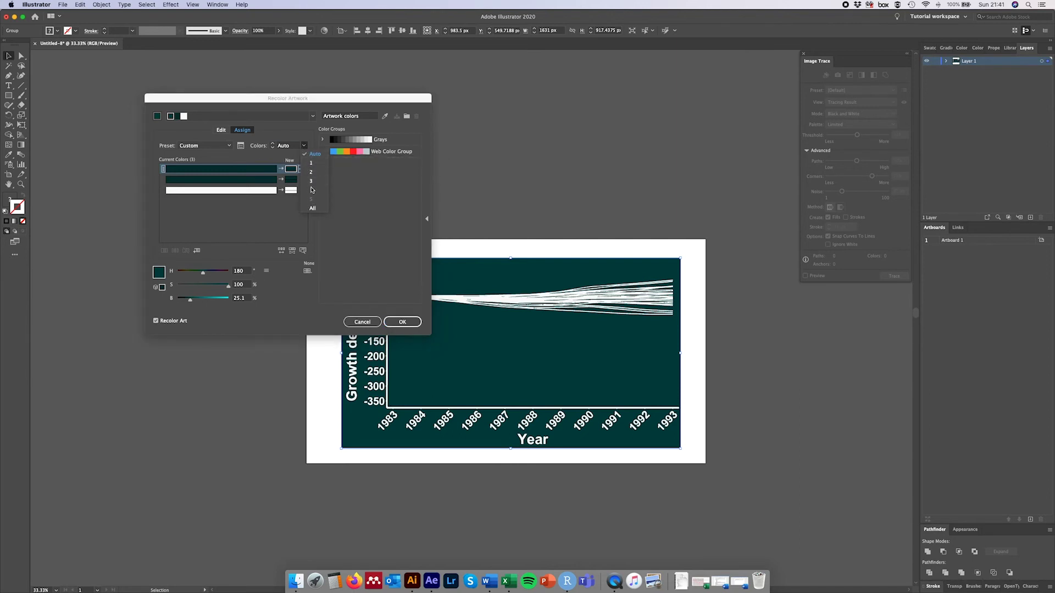
{"action": "left_click", "coordinate": [286, 134]}
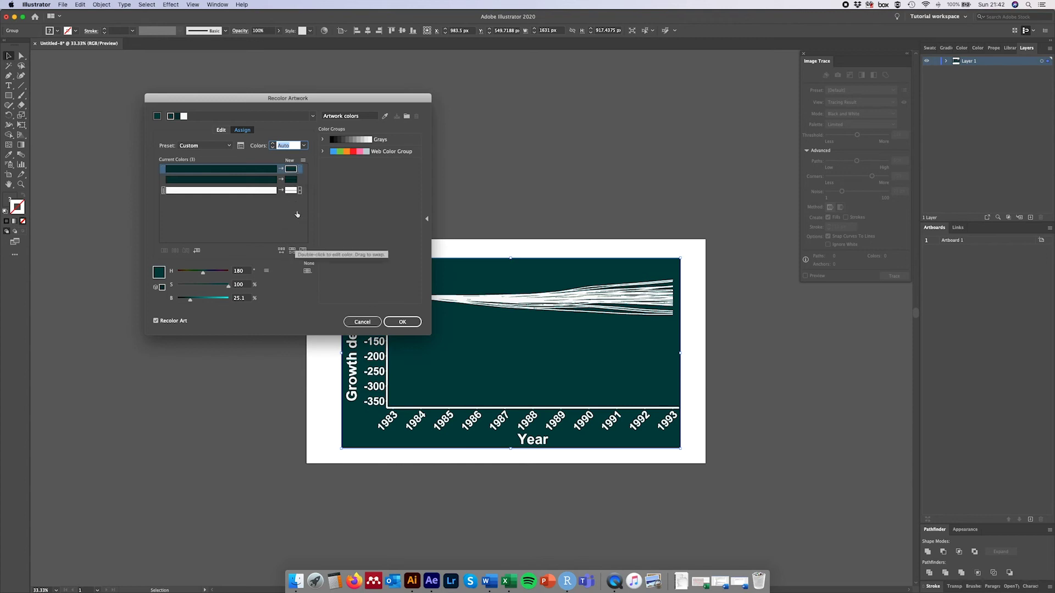
{"action": "left_click", "coordinate": [405, 326]}
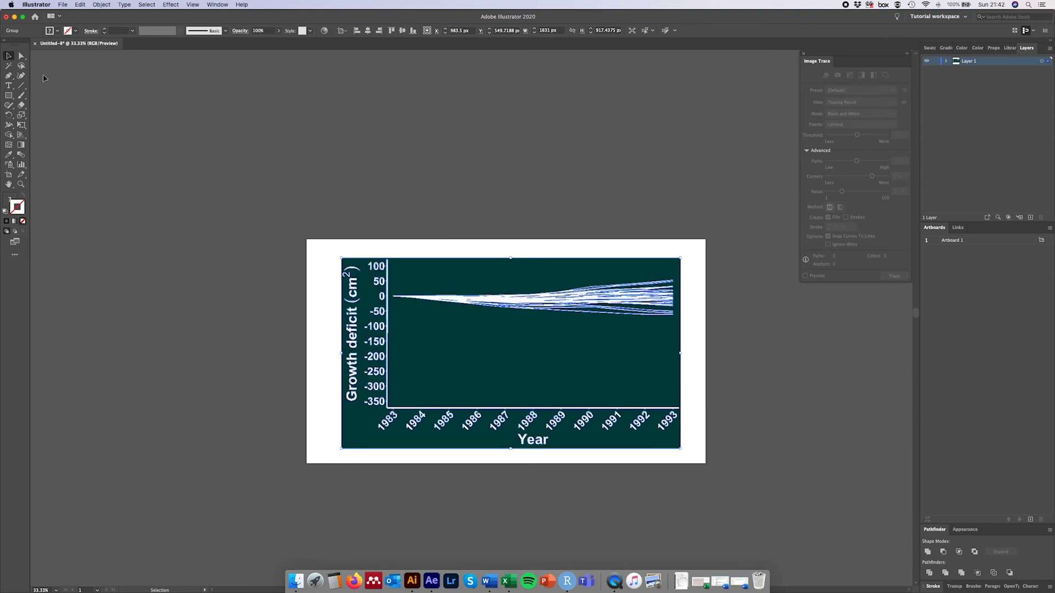
Export the artwork as a PNG named Rplot_v2.png.
{"action": "left_click", "coordinate": [63, 5]}
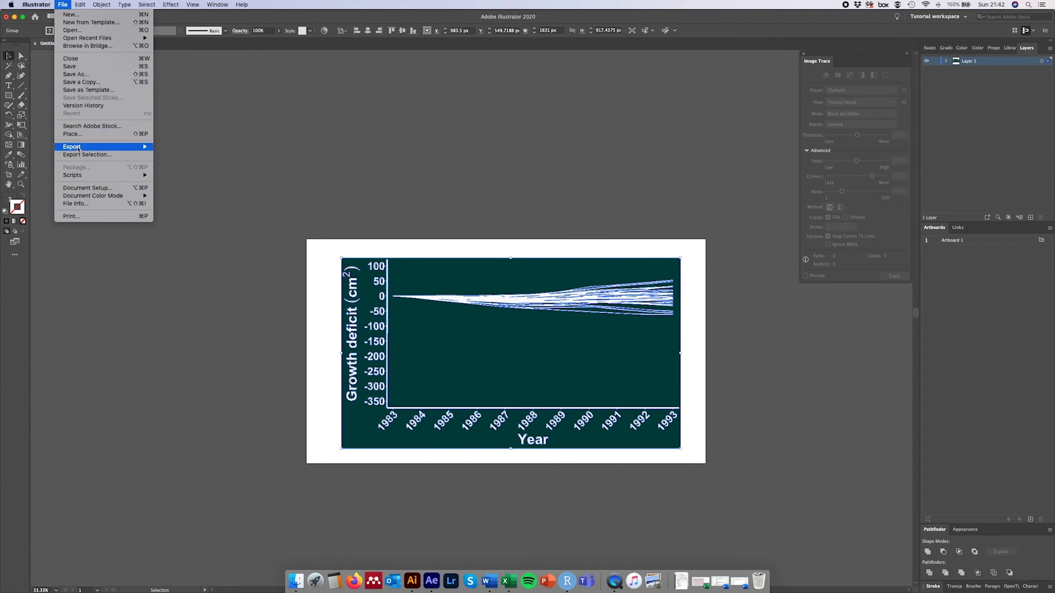
{"action": "mouse_move", "coordinate": [78, 147]}
{"action": "left_click", "coordinate": [177, 155]}
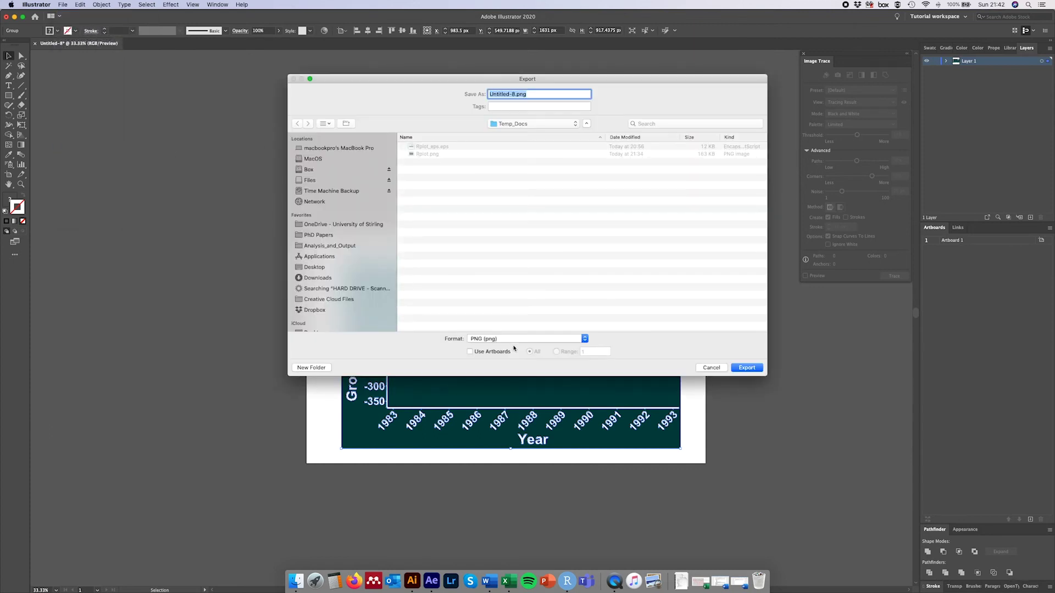
{"action": "left_click", "coordinate": [428, 156]}
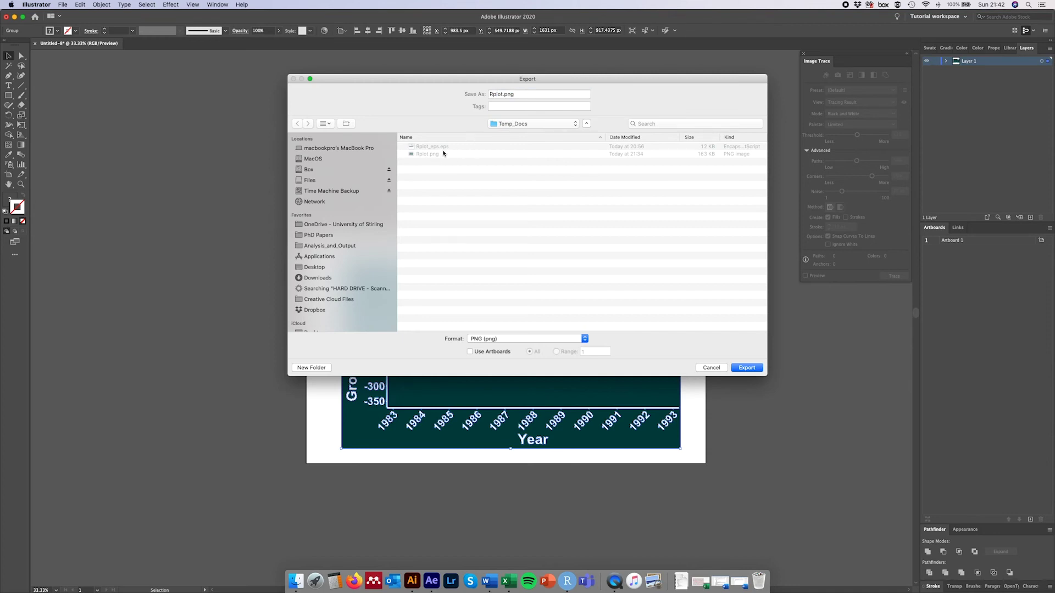
{"action": "left_click", "coordinate": [504, 94]}
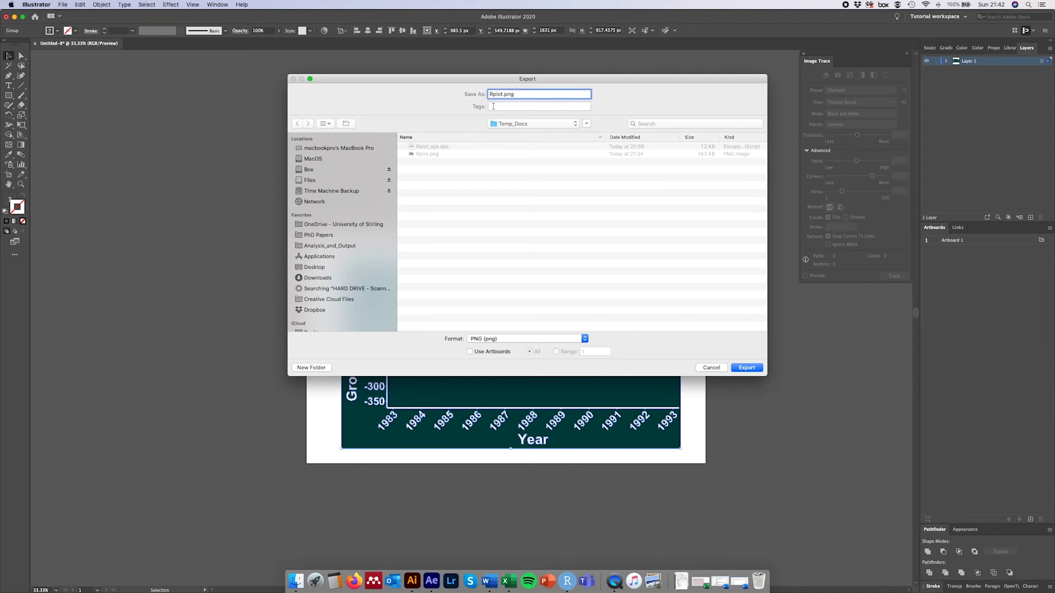
{"action": "type", "text": "_v2"}
{"action": "left_click", "coordinate": [557, 344]}
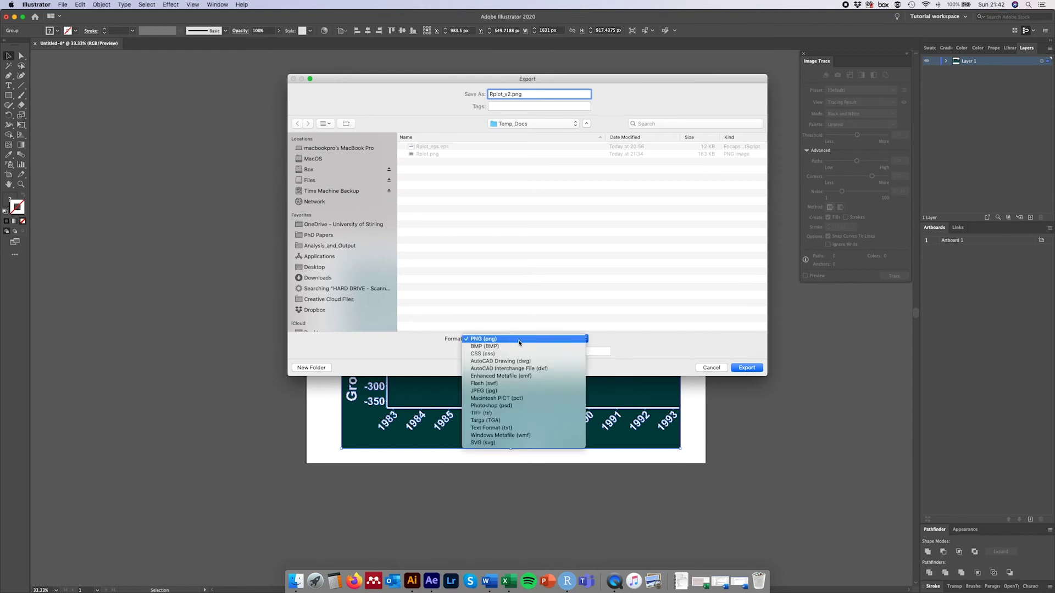
{"action": "left_click", "coordinate": [521, 339]}
{"action": "left_click", "coordinate": [745, 369]}
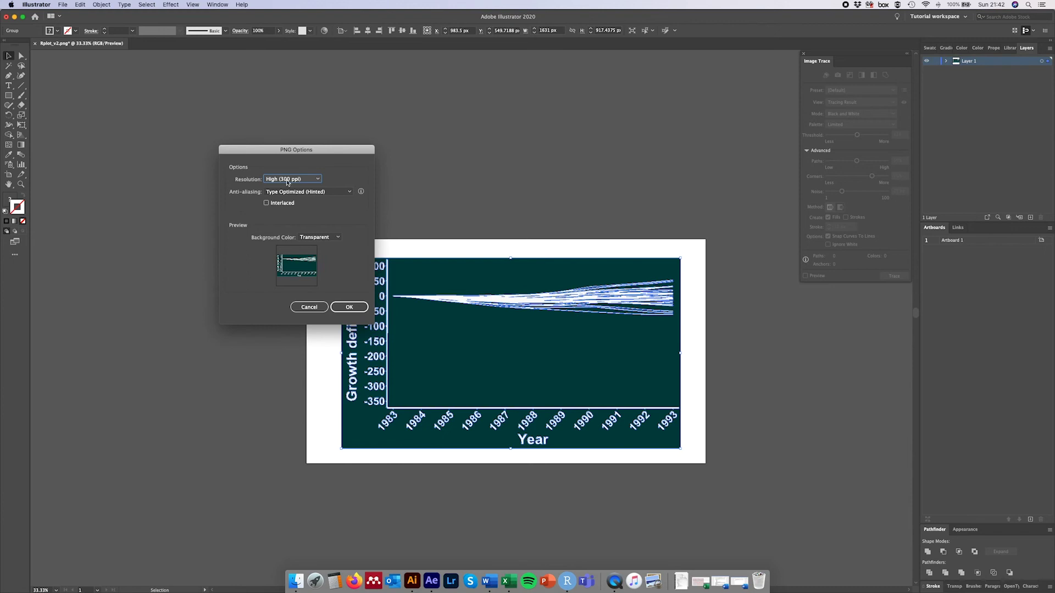
Confirm PNG options at High (300 ppi) with a transparent background.
{"action": "left_click", "coordinate": [328, 240]}
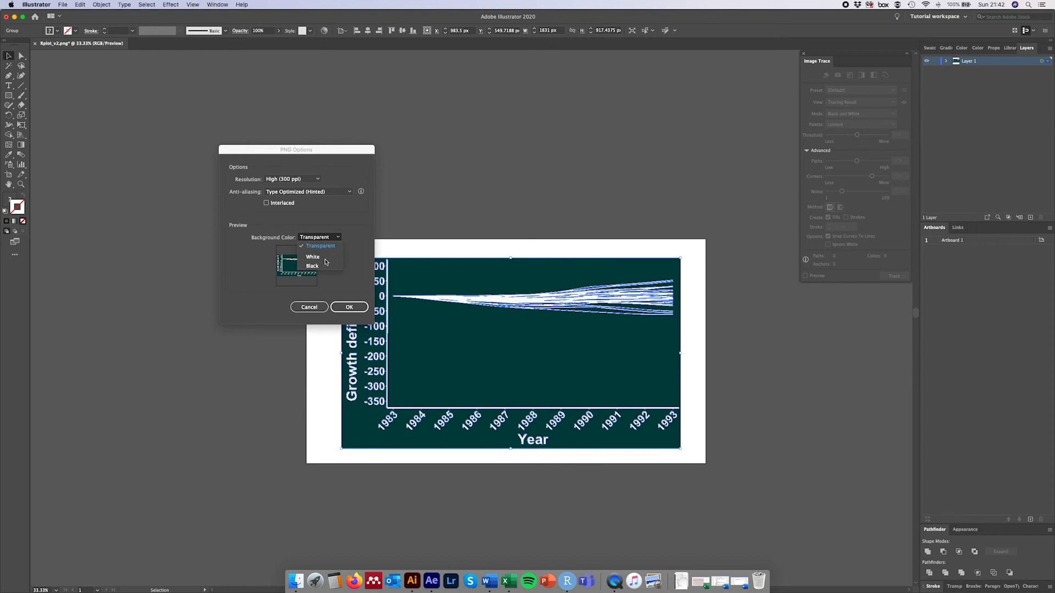
{"action": "left_click", "coordinate": [328, 246]}
{"action": "left_click", "coordinate": [352, 309]}
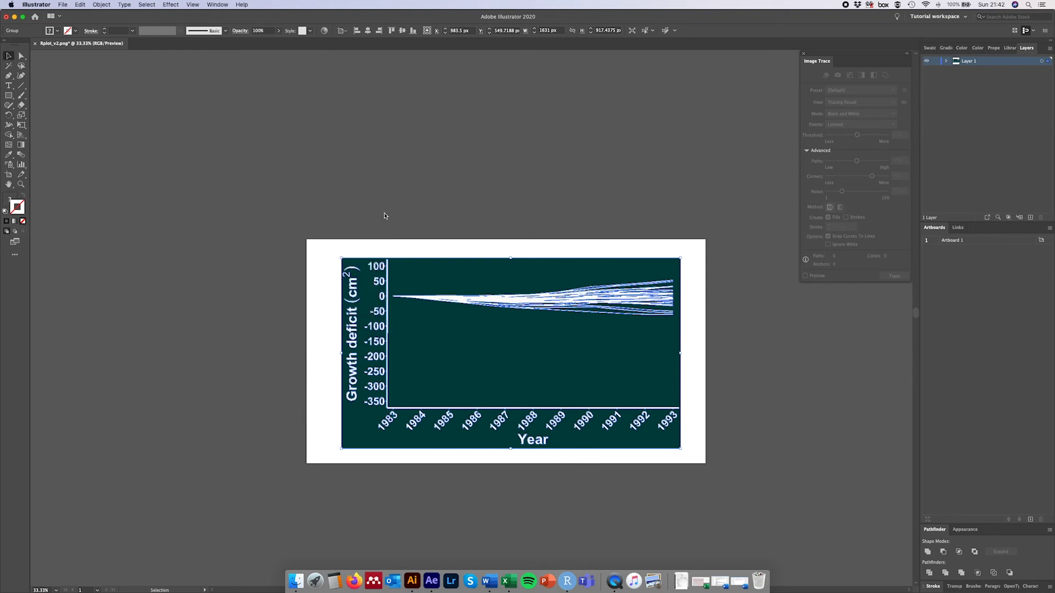
In After Effects, select the existing Rplot.png layer, then bring up Finder's Temp_Docs window.
{"action": "key", "text": "super+Tab"}
{"action": "key", "text": "super+Tab"}
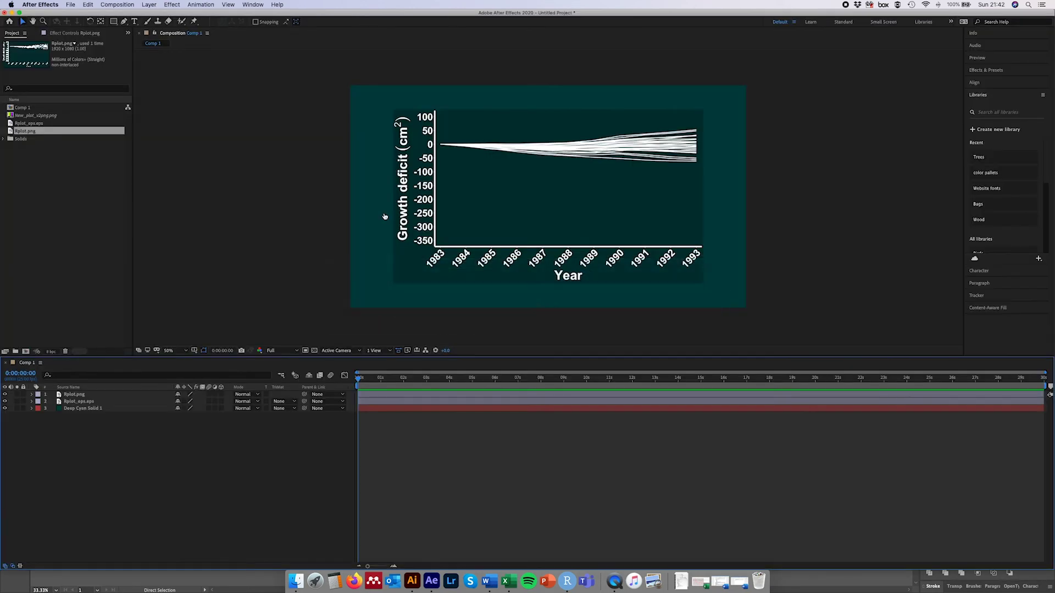
{"action": "left_click", "coordinate": [543, 180]}
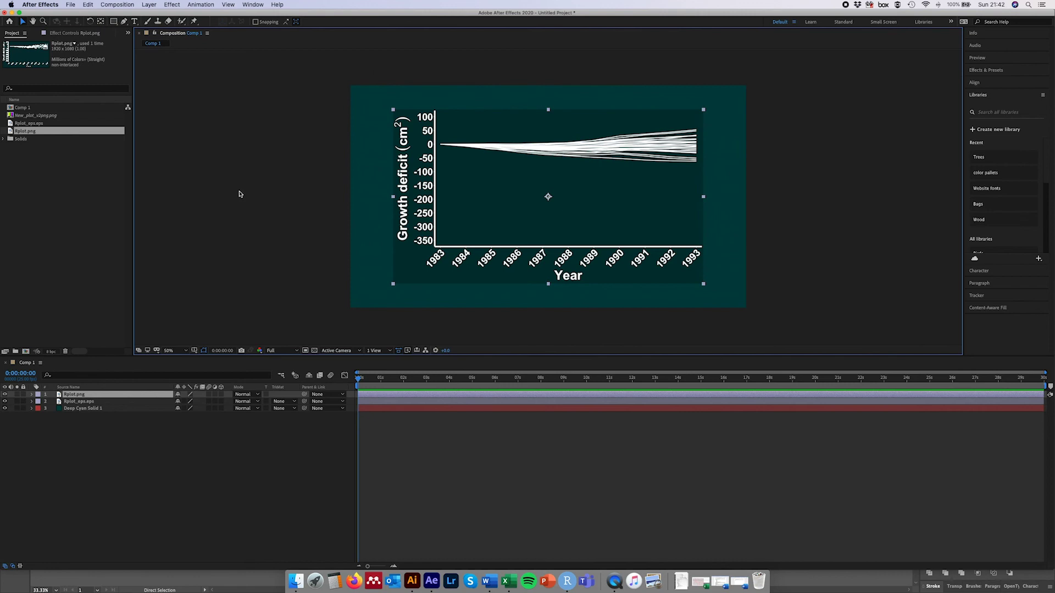
{"action": "key", "text": "super+Tab"}
{"action": "key", "text": "super+Tab"}
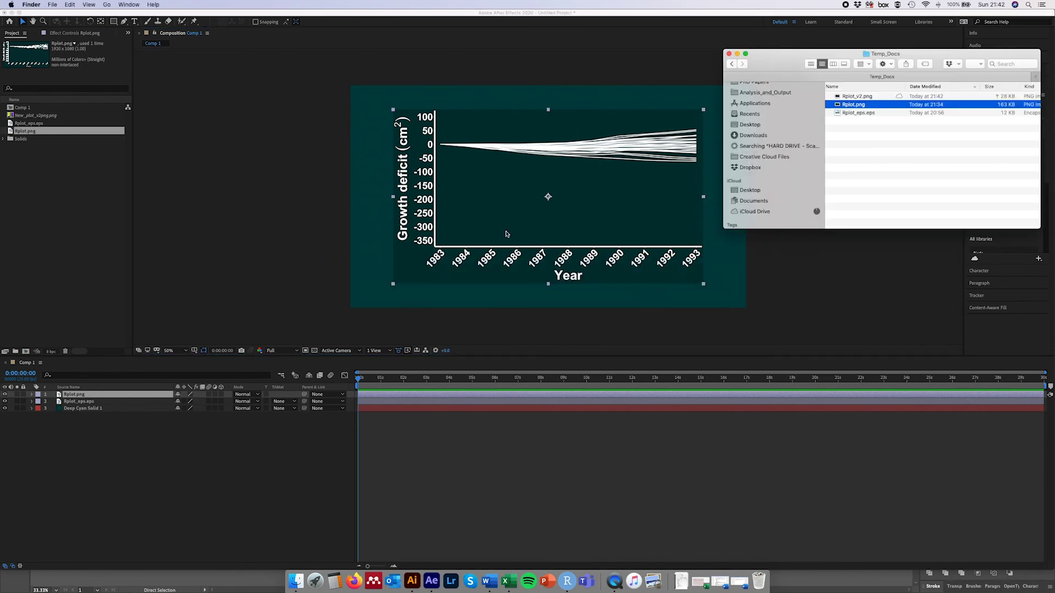
Import Rplot_v2.png, add it as Comp 1's top layer, and scale it to fit the cyan frame.
{"action": "left_click_drag", "start_coordinate": [874, 100], "coordinate": [96, 207]}
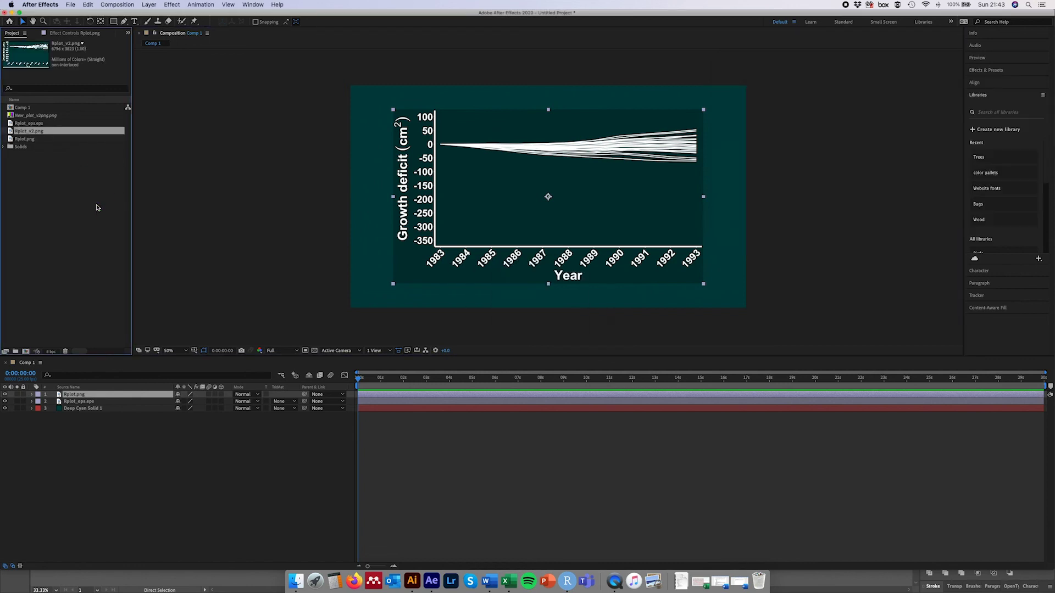
{"action": "left_click_drag", "start_coordinate": [57, 132], "coordinate": [98, 394]}
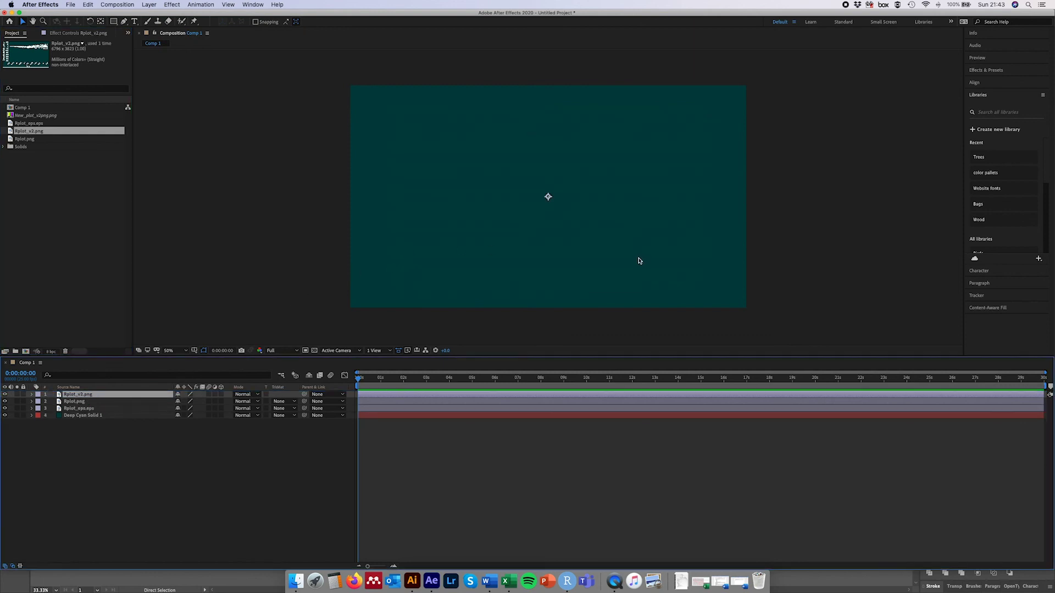
{"action": "key", "text": "comma"}
{"action": "key", "text": "comma"}
{"action": "key", "text": "comma"}
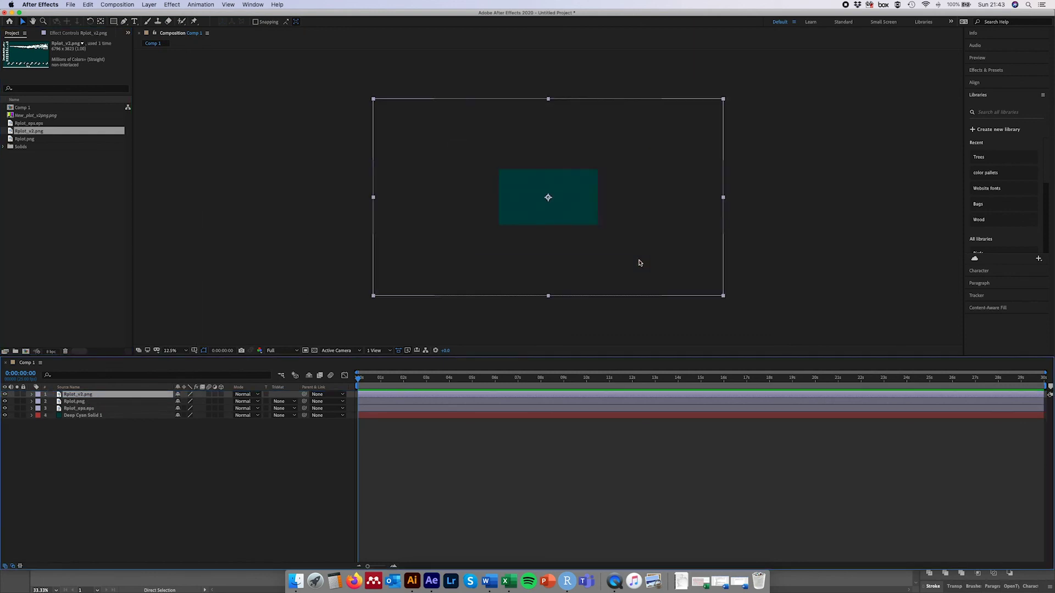
{"action": "left_click", "coordinate": [724, 296]}
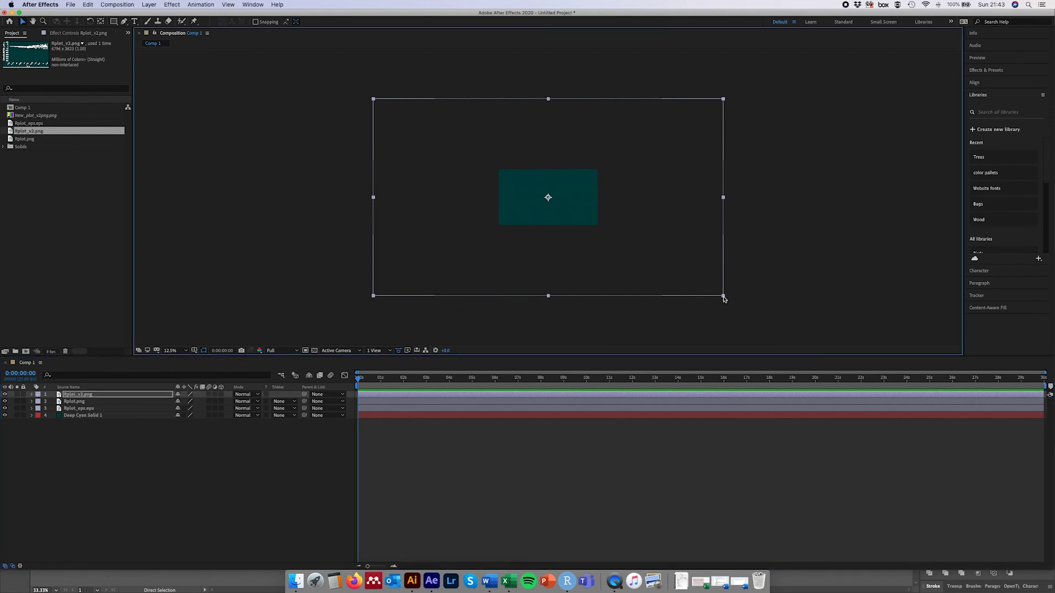
{"action": "left_click_drag", "start_coordinate": [723, 298], "coordinate": [616, 224]}
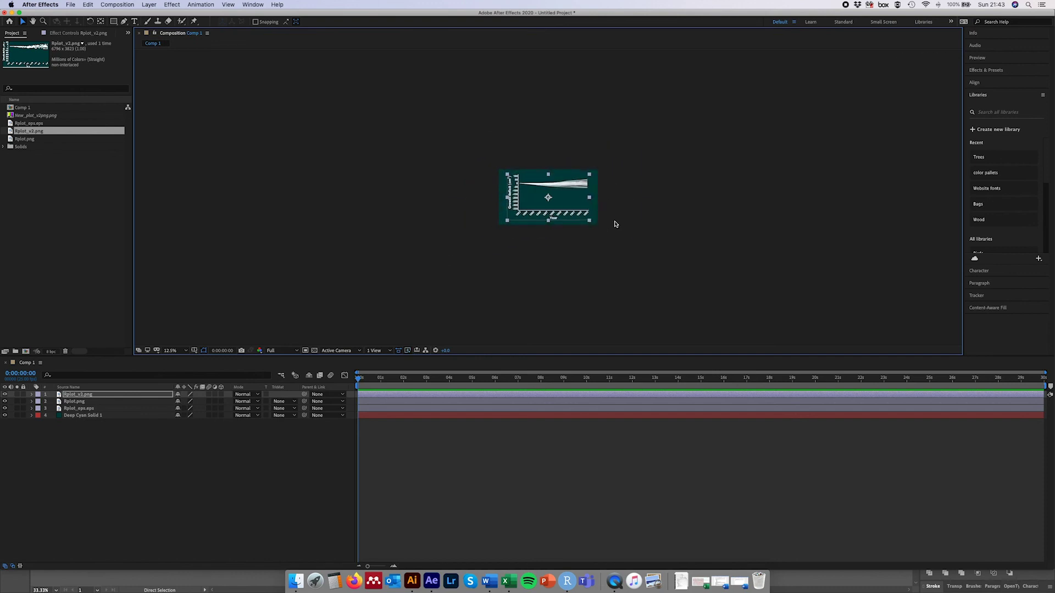
{"action": "key", "text": "period"}
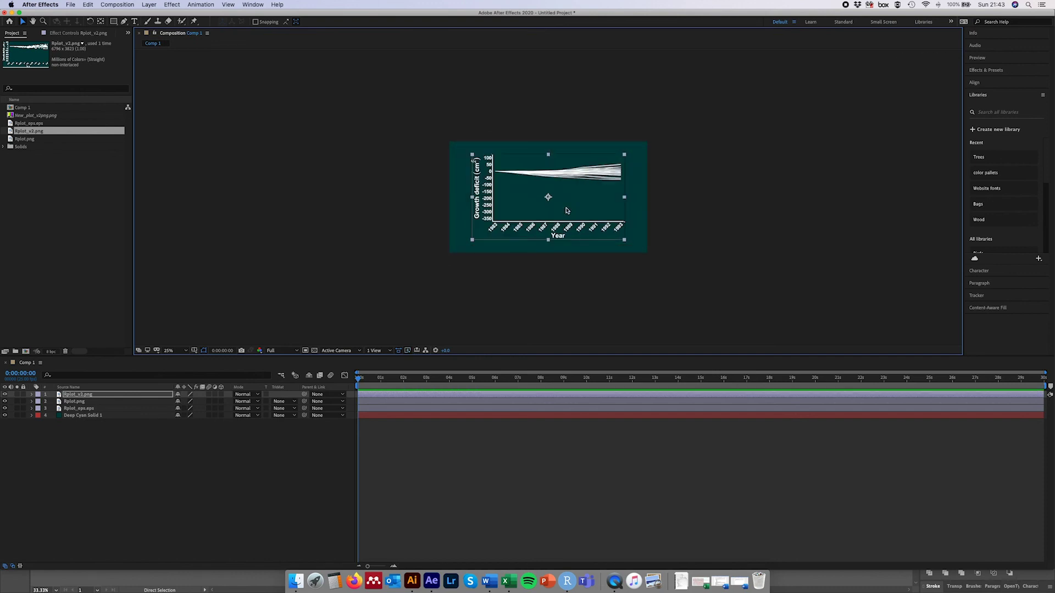
{"action": "key", "text": "period"}
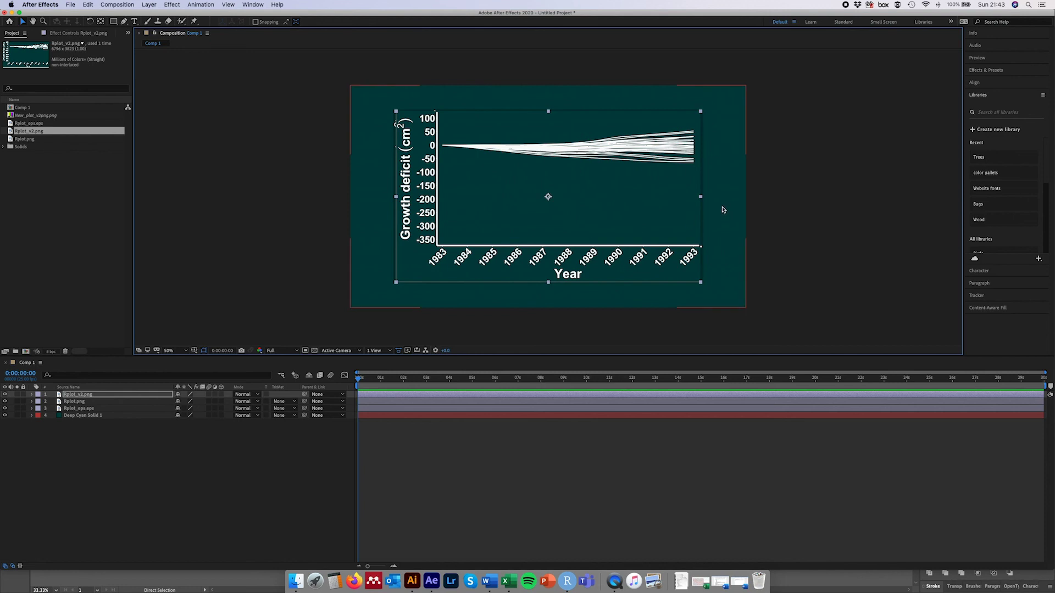
Hide the old Rplot.png layer and toggle Rplot_v2.png off and on to compare.
{"action": "left_click", "coordinate": [4, 401]}
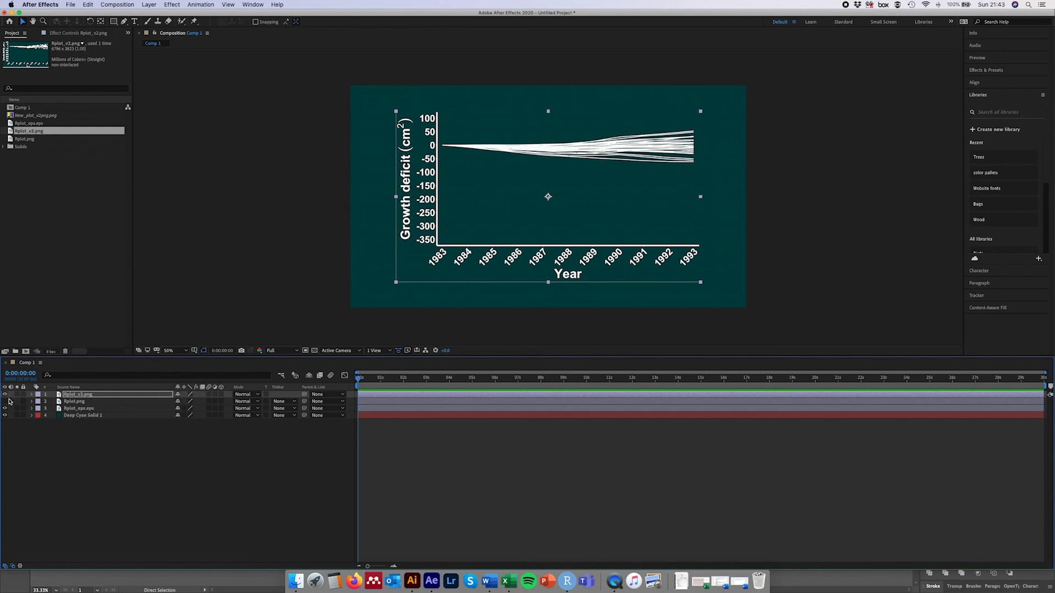
{"action": "left_click", "coordinate": [5, 395]}
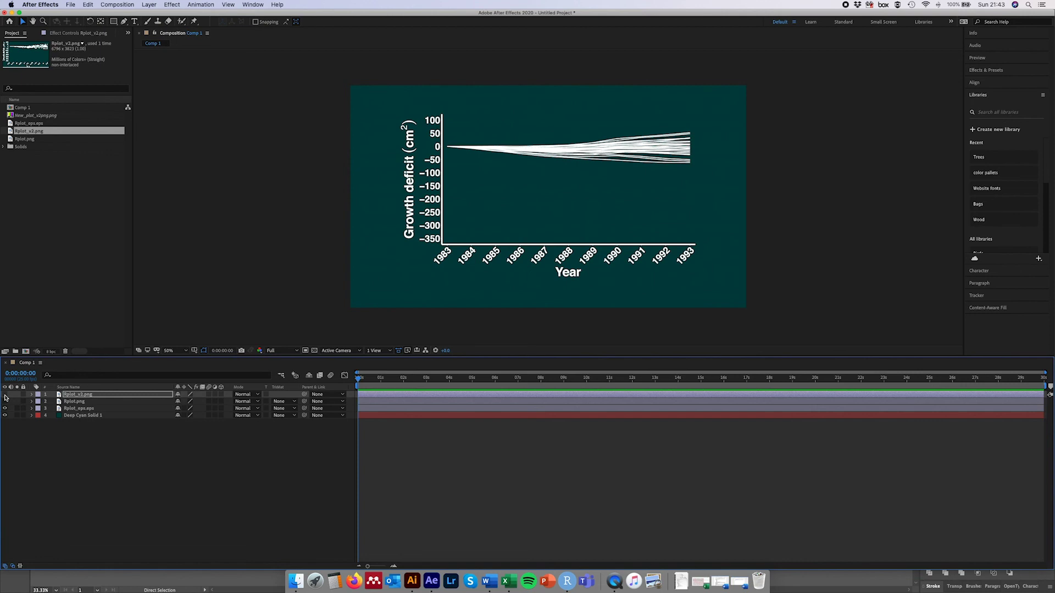
{"action": "left_click", "coordinate": [5, 395]}
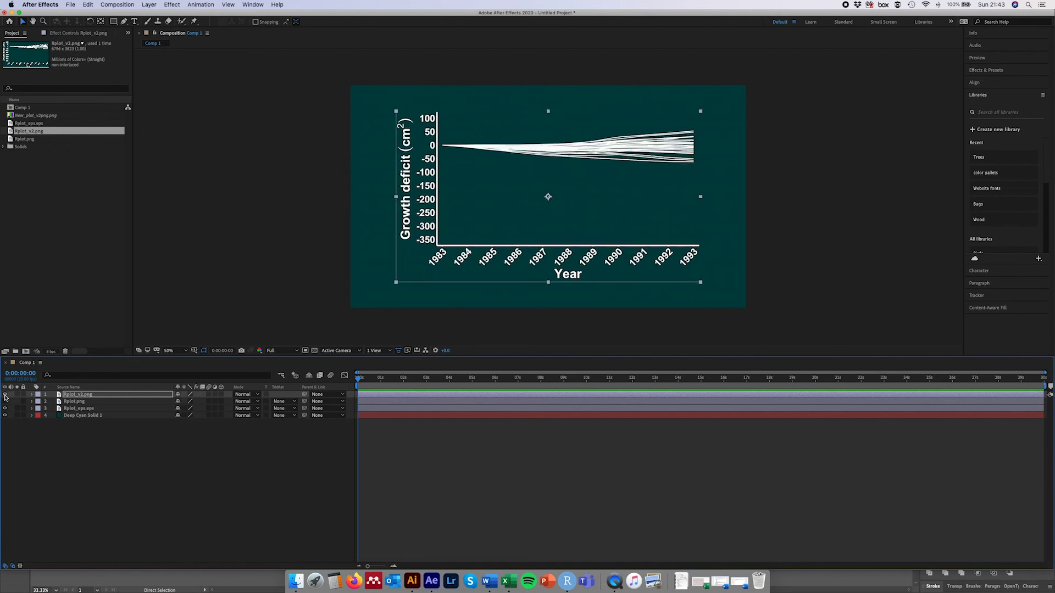